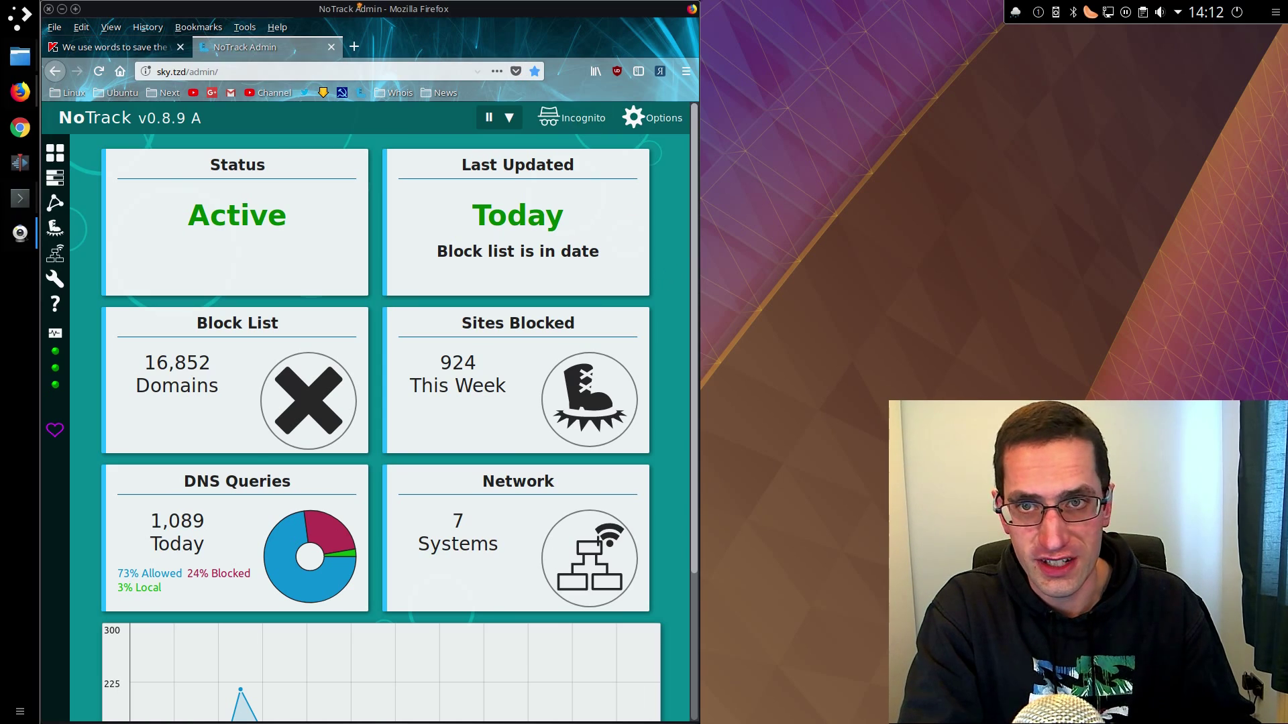
Step: Maximize Firefox, turn on NoTrack incognito mode, and open DNS Queries in a new tab
double_click(378, 9)
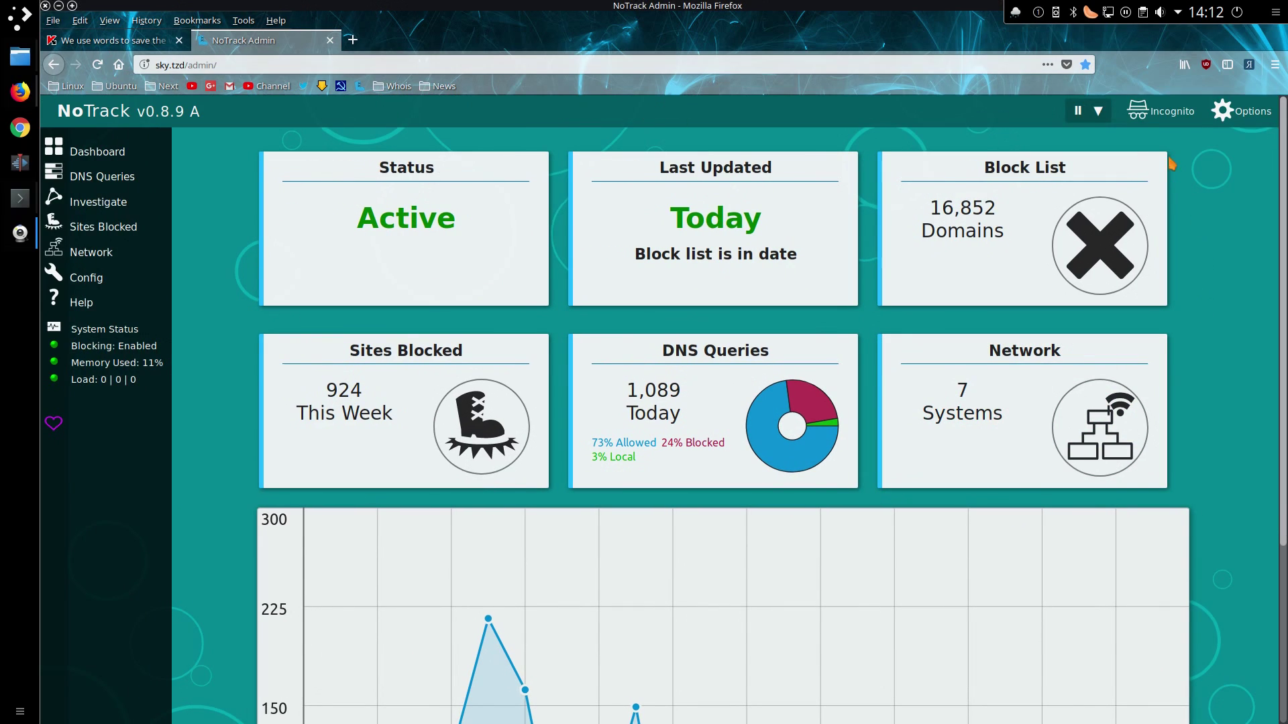
click(1161, 116)
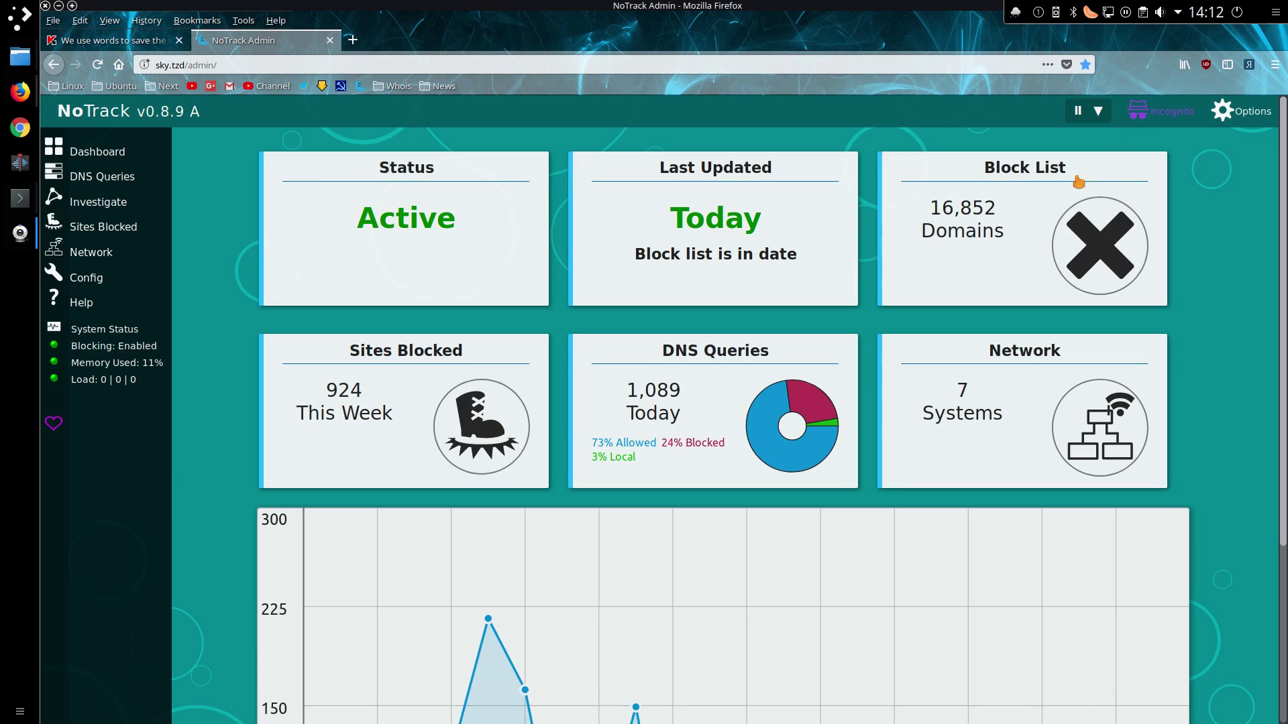
middle_click(124, 180)
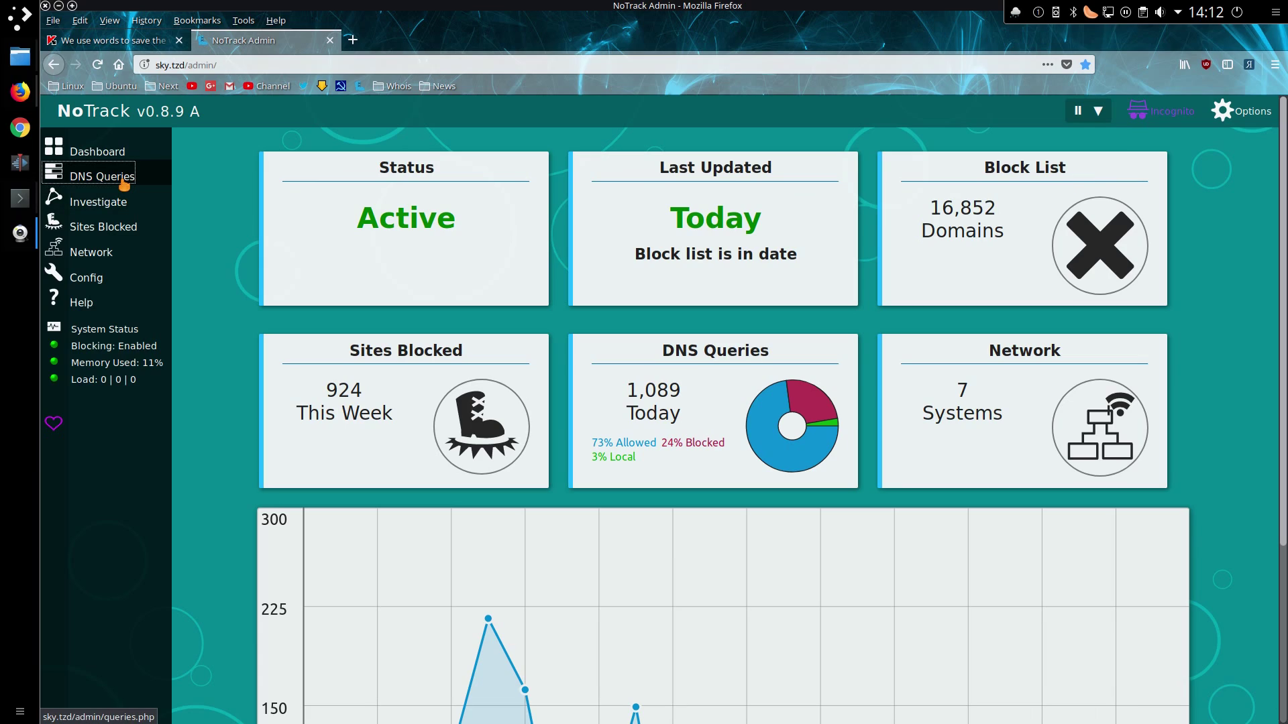
Step: Switch to the DNS Queries tab and open a new Firefox private window
click(411, 41)
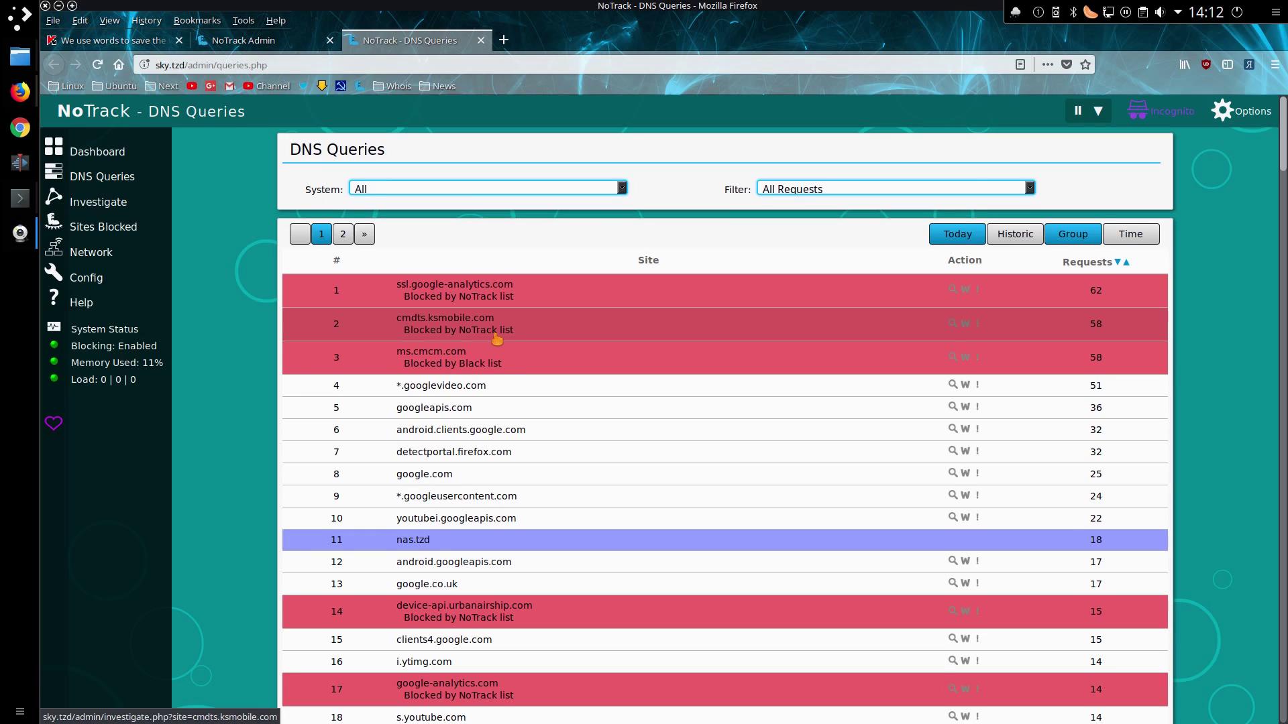
click(1274, 64)
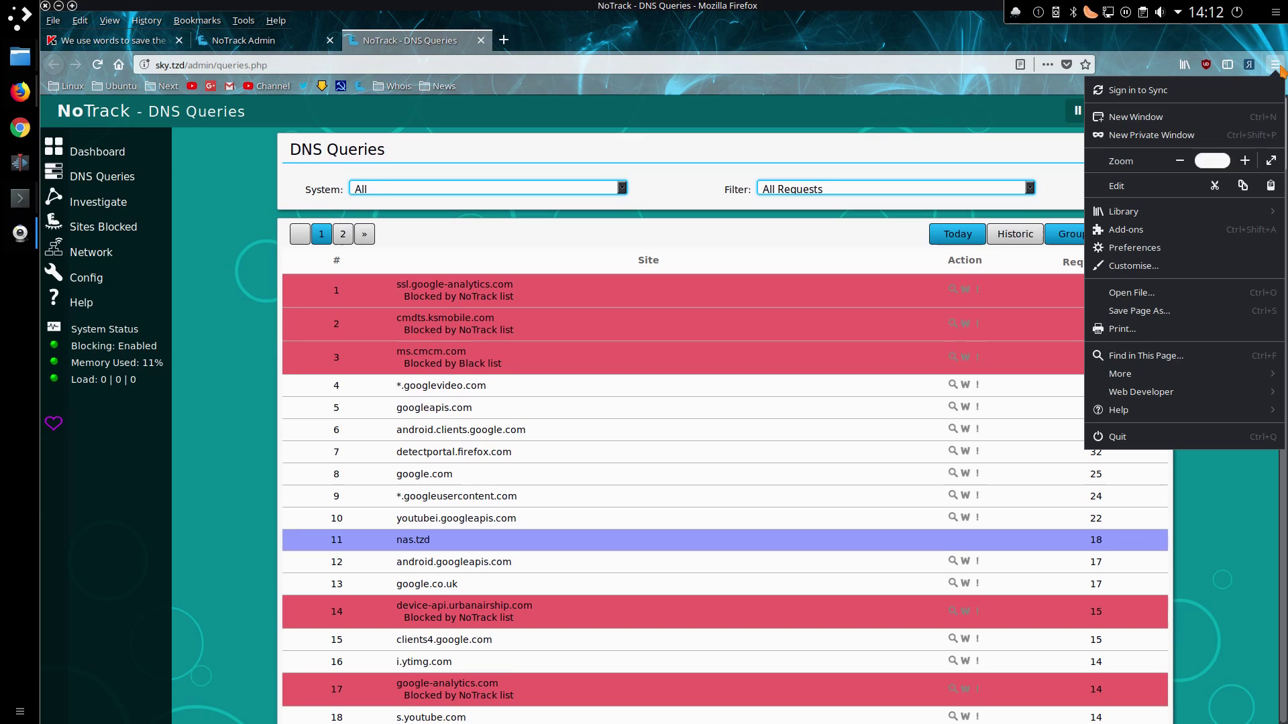
click(1261, 136)
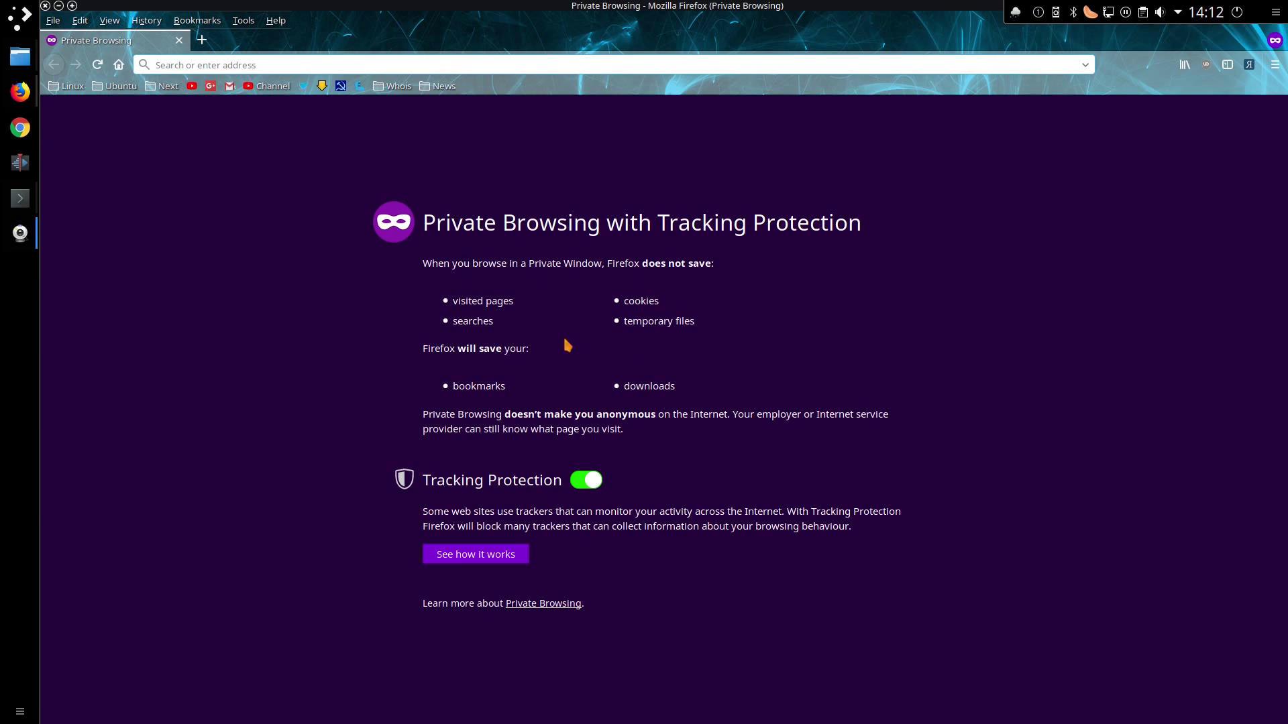
Step: Close the private window and toggle NoTrack's incognito mode
click(45, 5)
scroll(1228, 176, down, 5)
click(1131, 113)
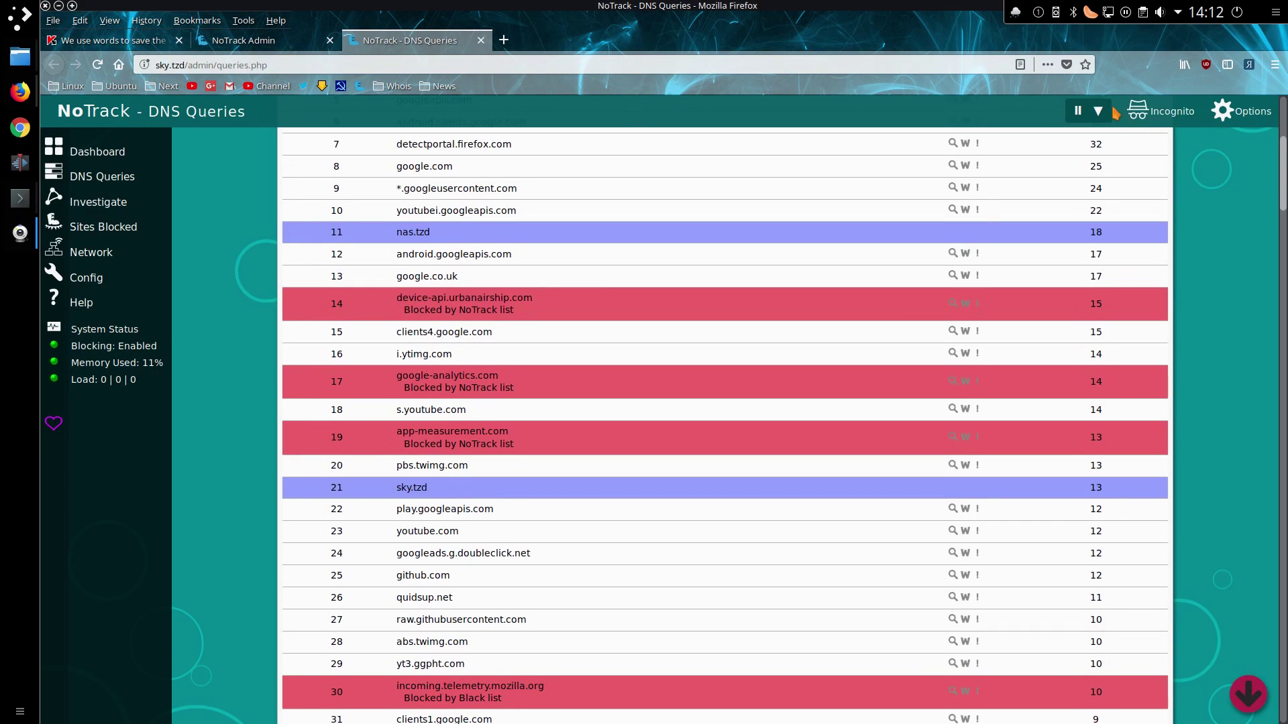
Step: Pause blocking for a set duration from the pause menu and return to the dashboard
click(1098, 111)
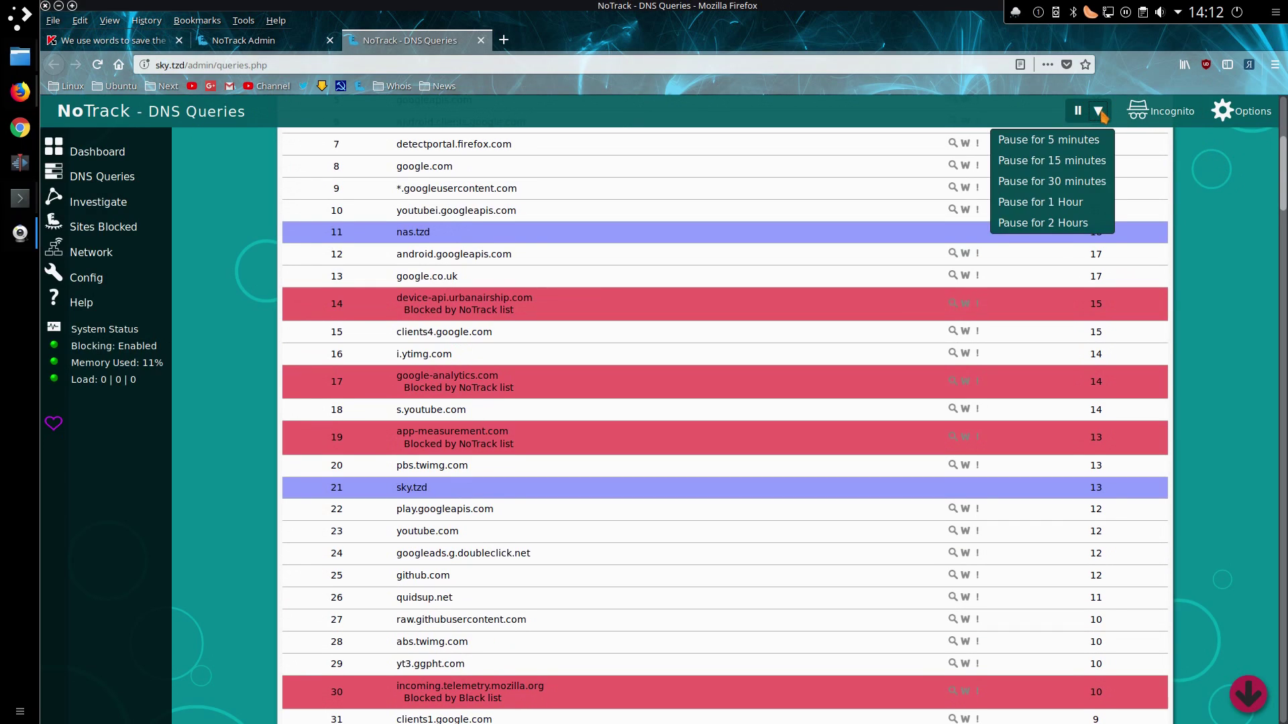
click(1081, 161)
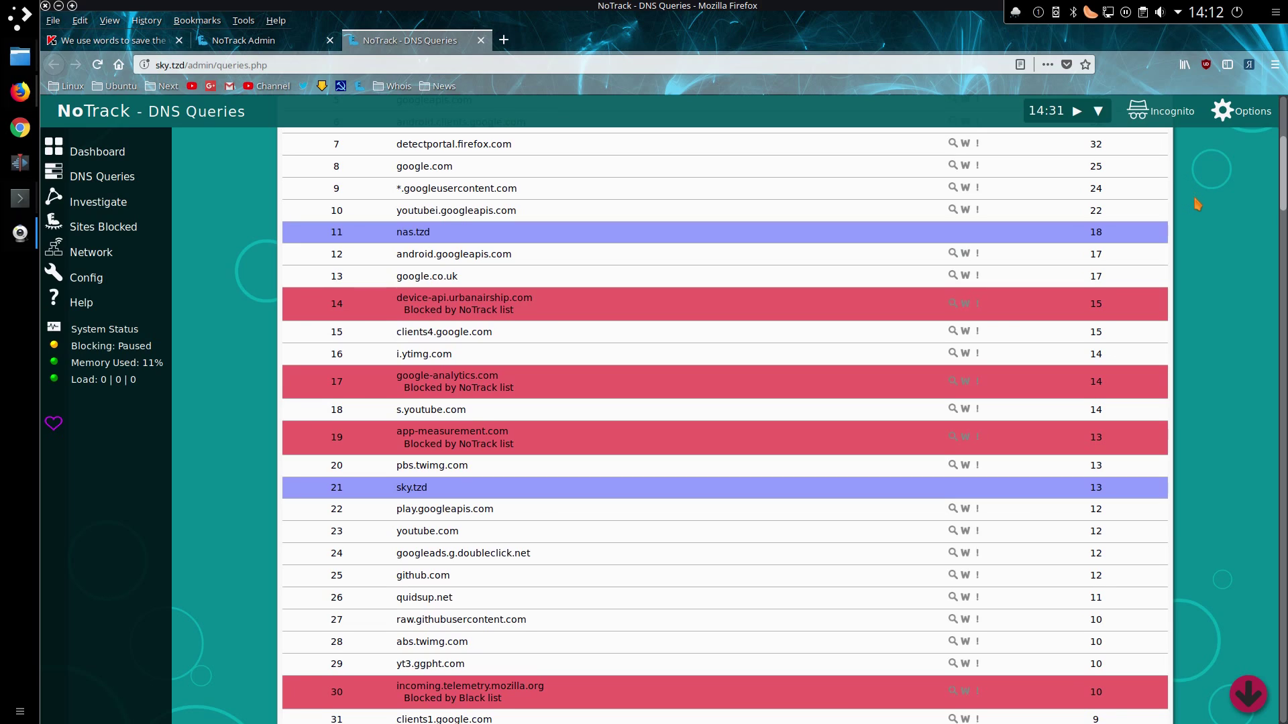
scroll(1198, 208, down, 3)
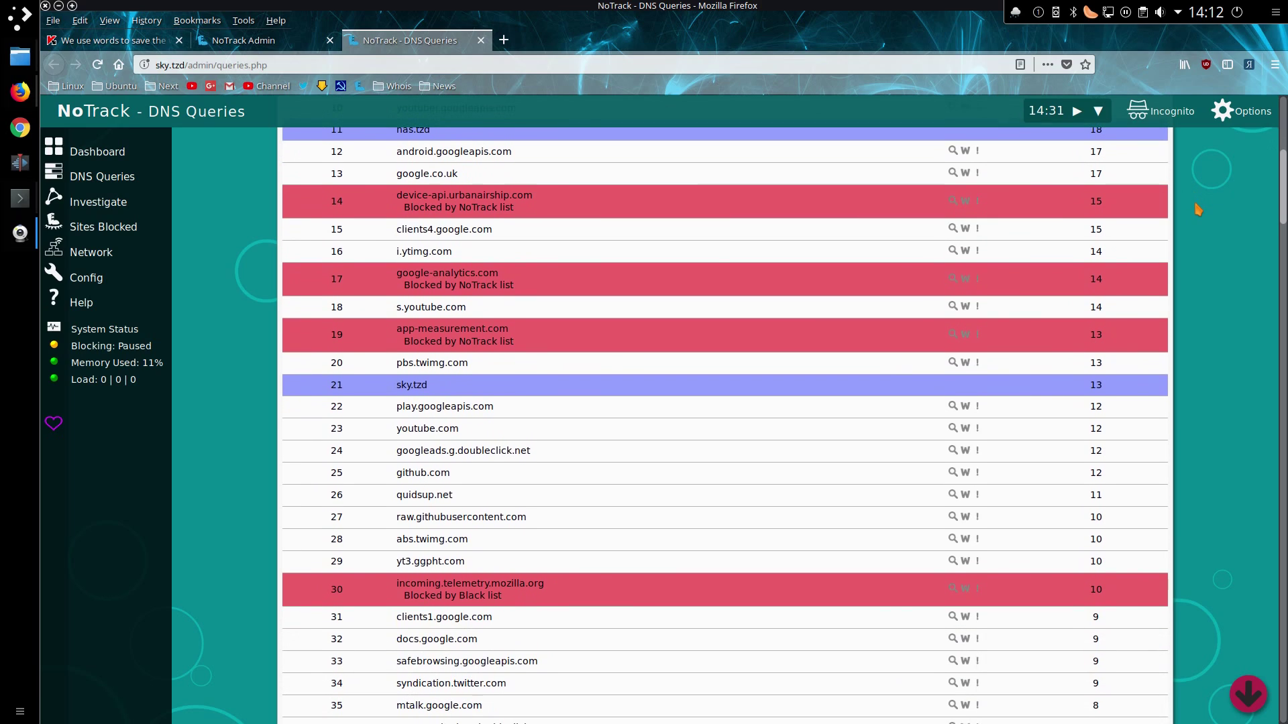
click(169, 114)
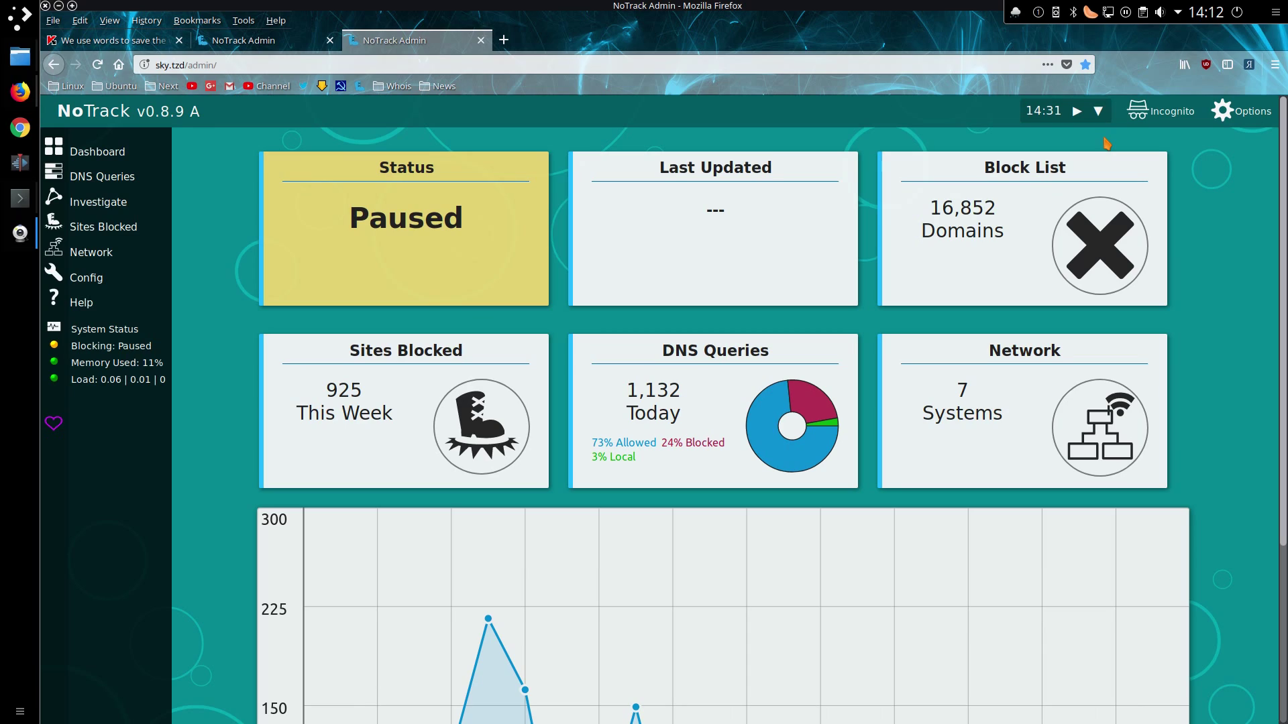
Step: Resume blocking and reload, then disable and re-enable blocking so the status shows Active
scroll(1077, 115, down, 4)
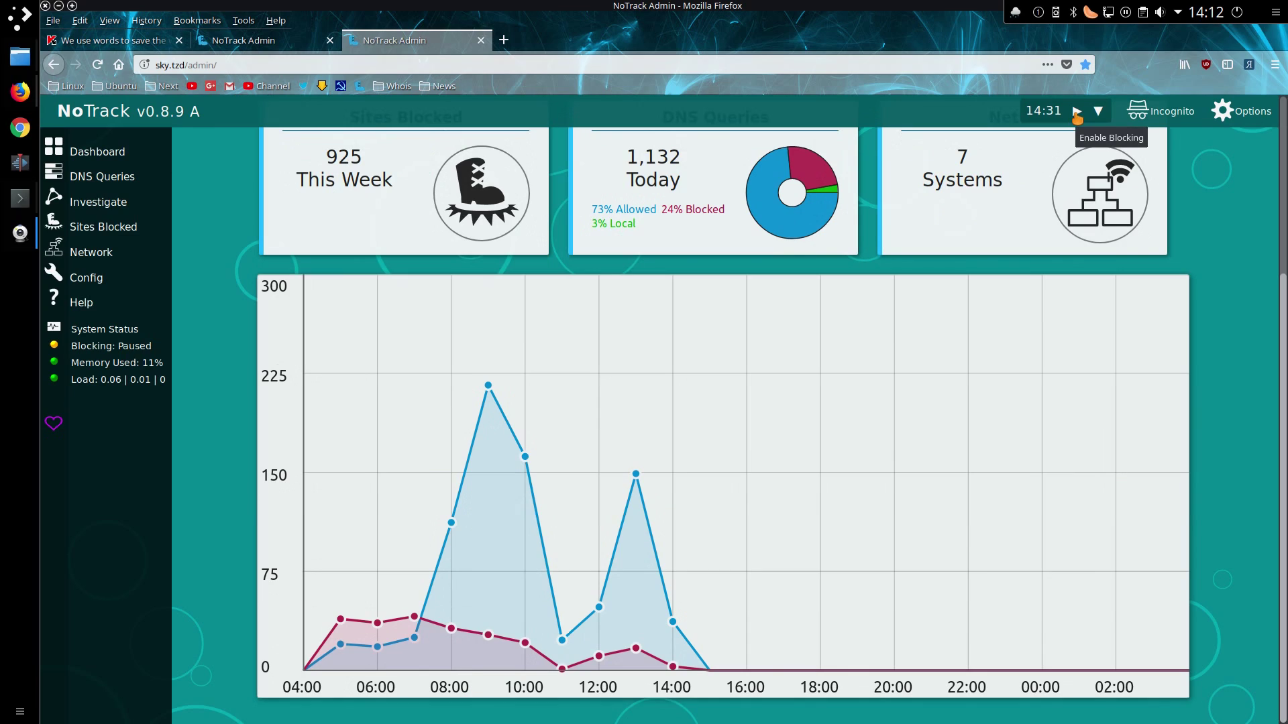
click(1077, 111)
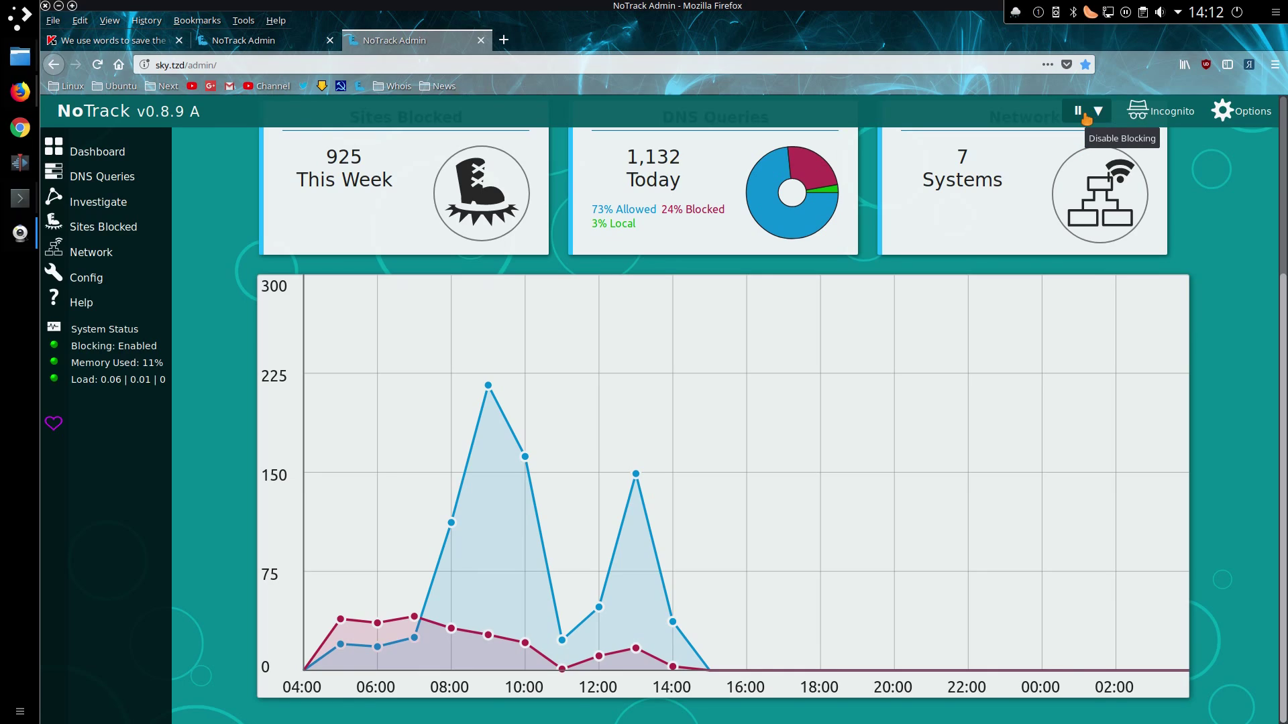
click(1080, 118)
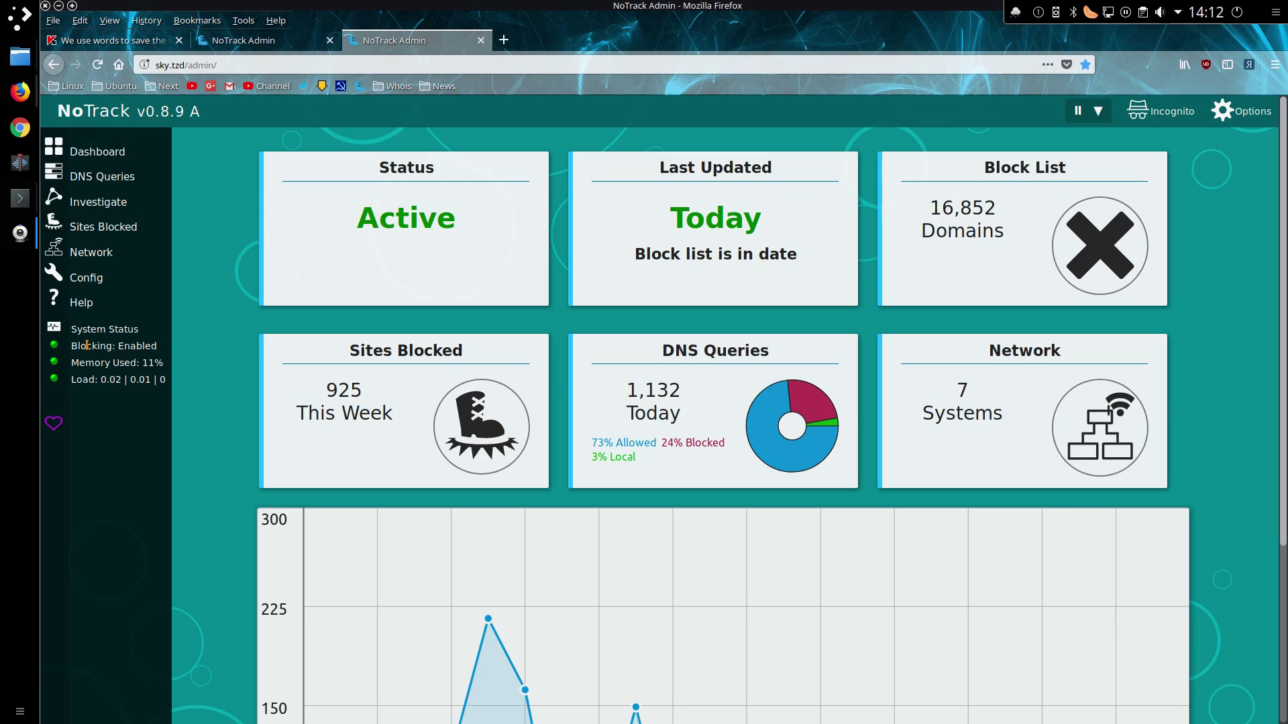
click(1074, 116)
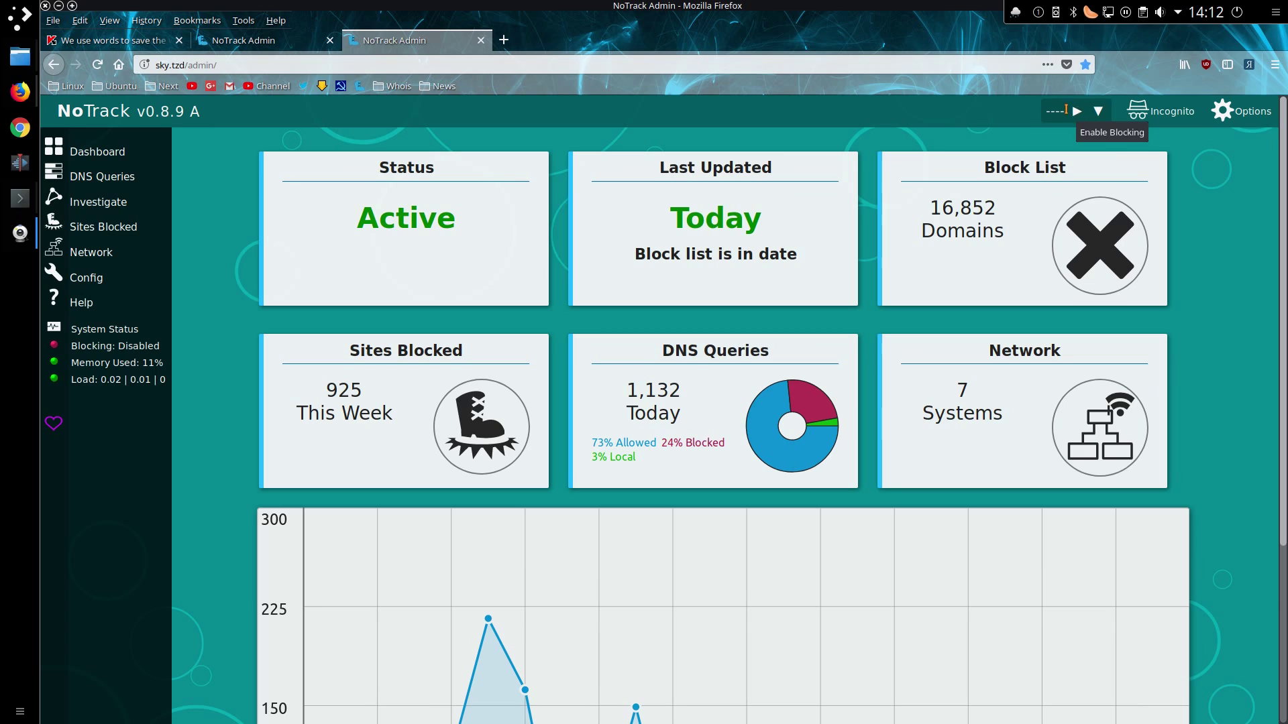
click(1077, 112)
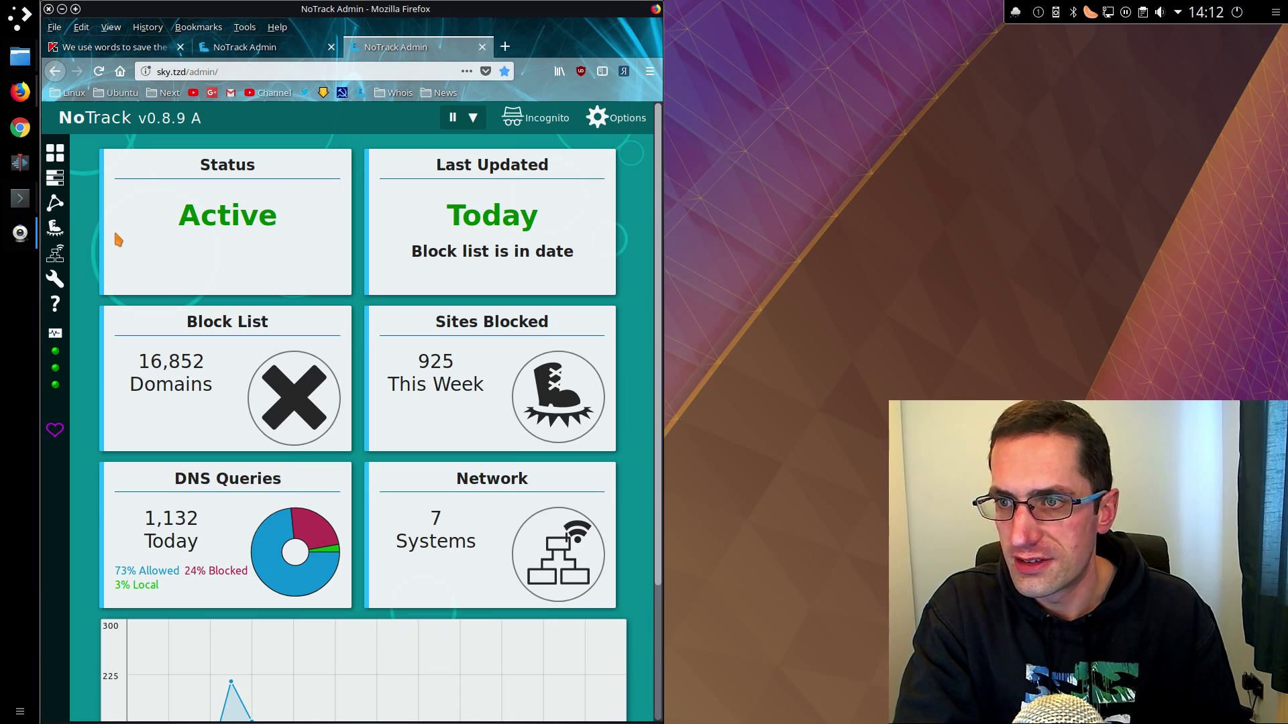
Step: Narrow the Firefox window to the mobile layout and open the slide-out navigation menu
mouse_move(75, 201)
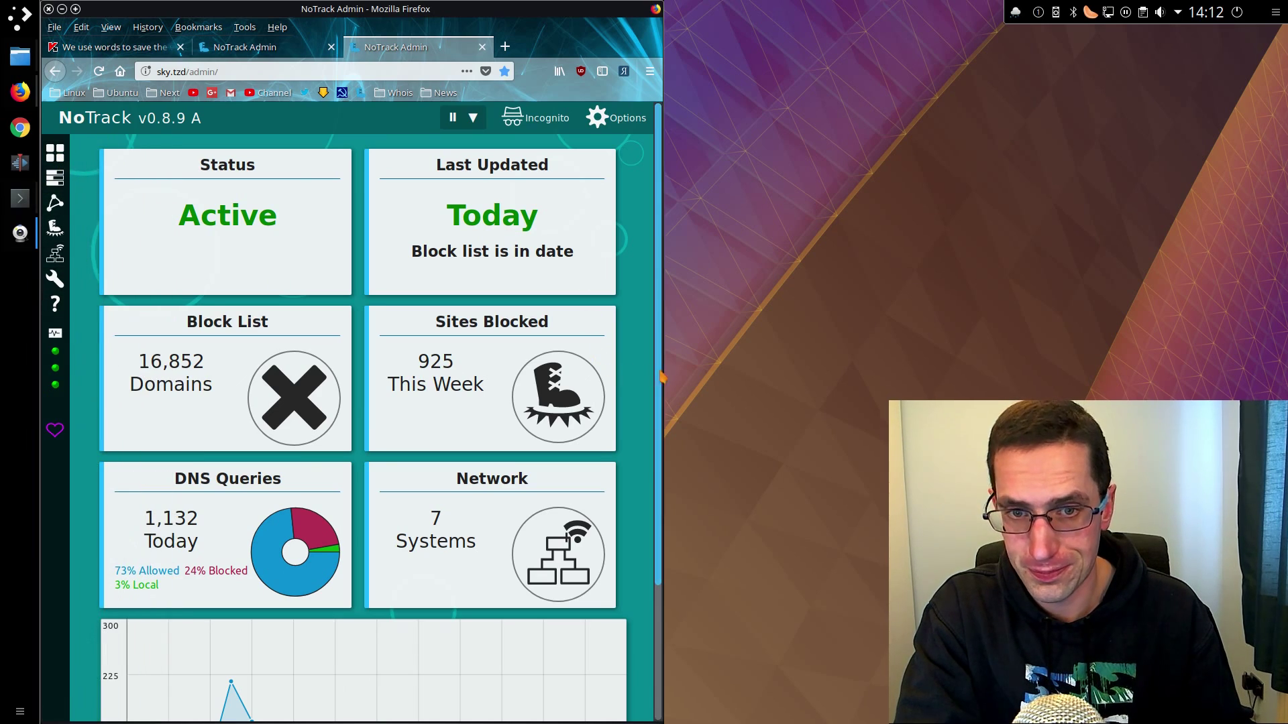
drag(660, 378, 353, 369)
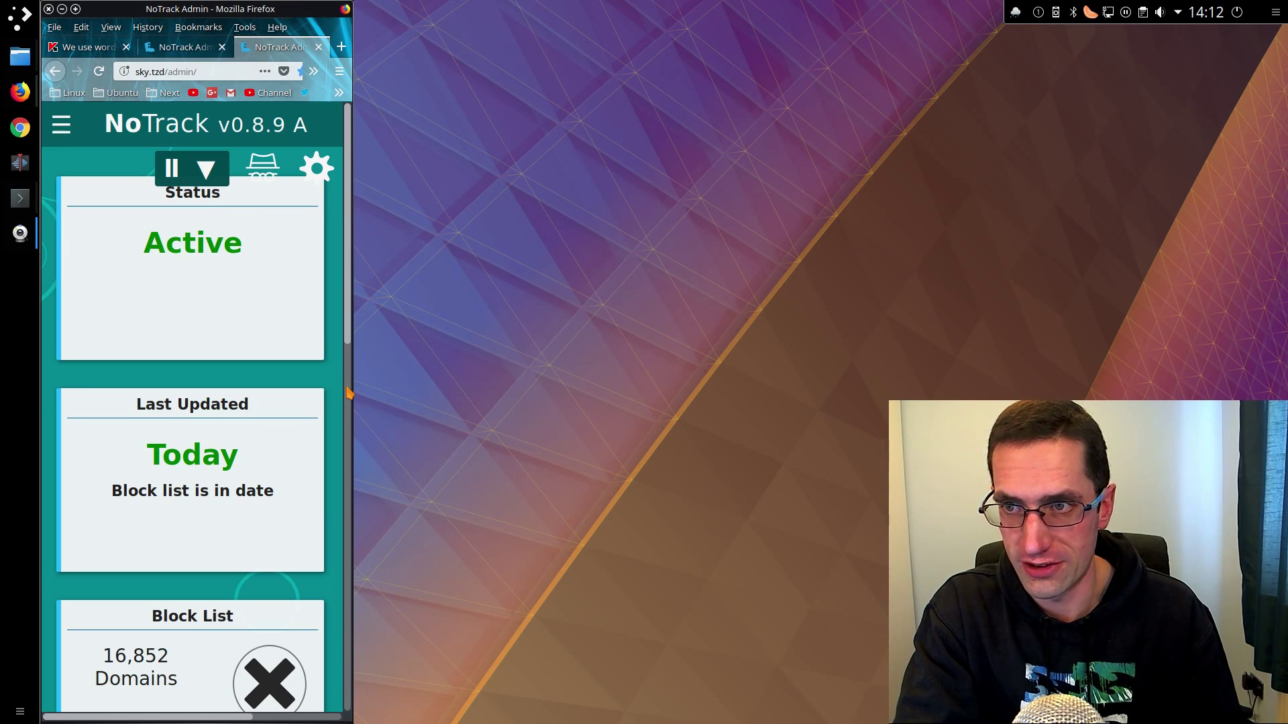
click(62, 127)
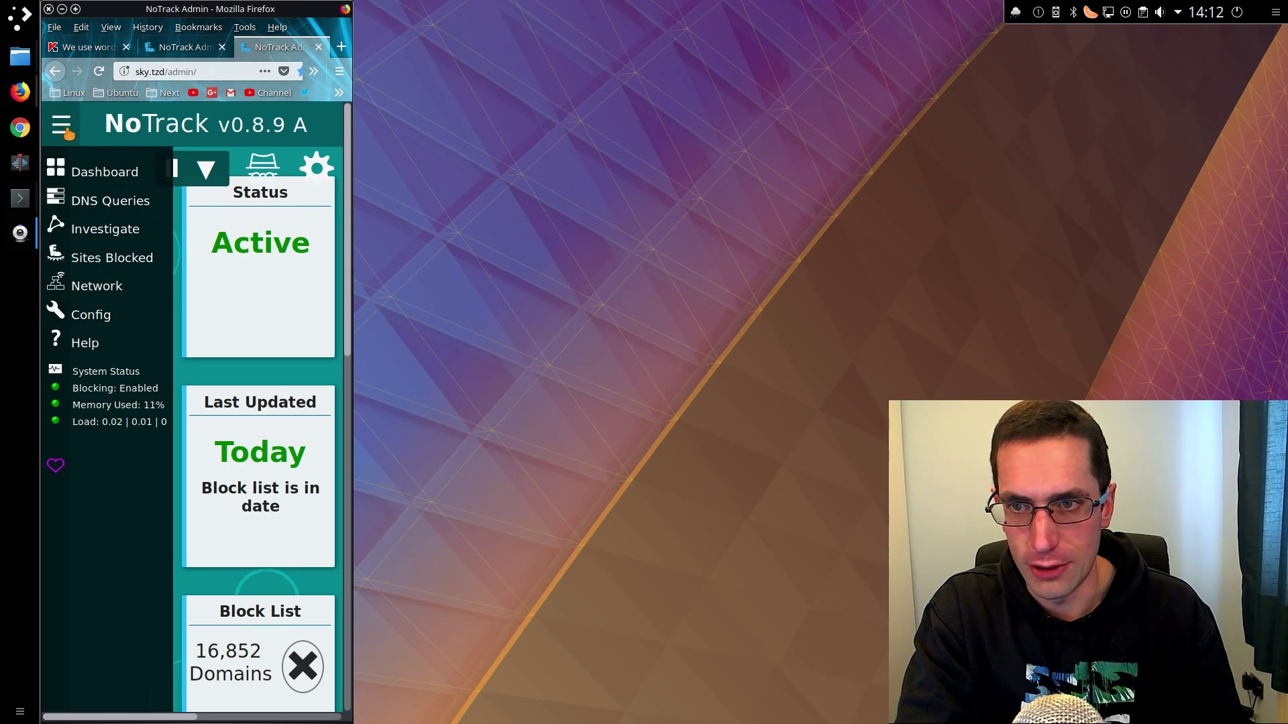
Step: Close the side menu, maximize Firefox, and open the DNS Queries page
click(62, 125)
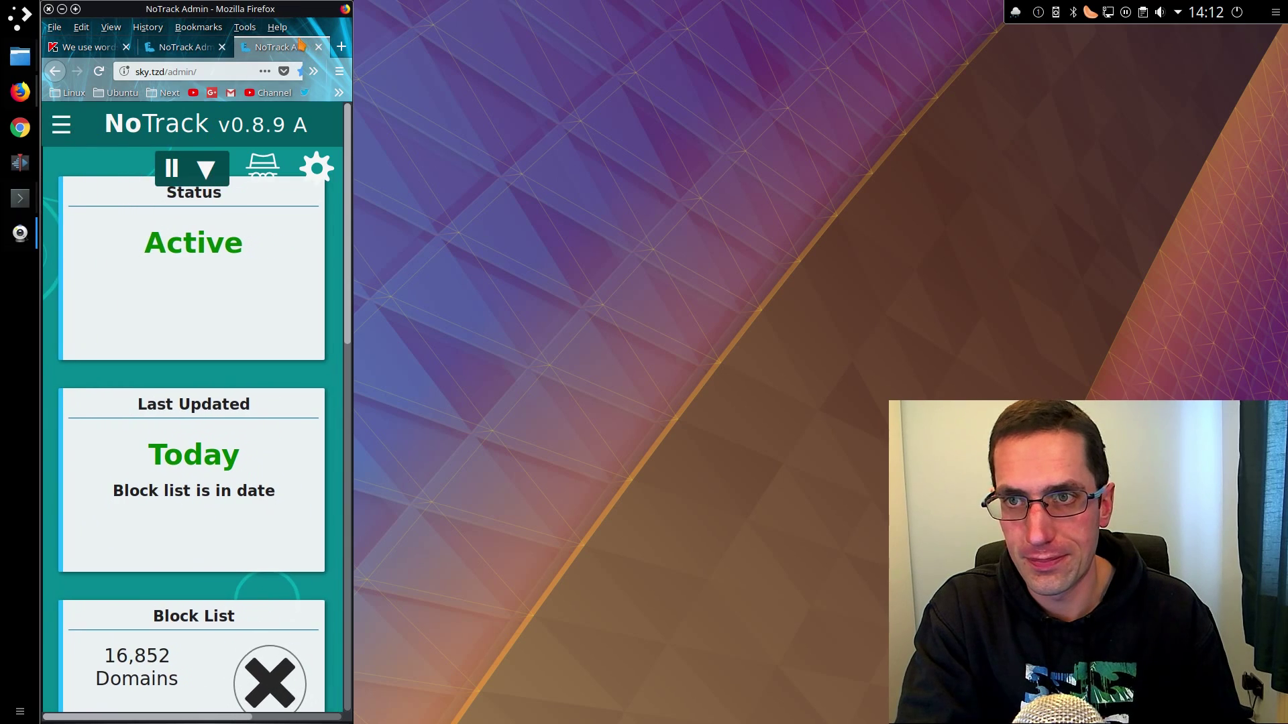
key(super+Up)
click(53, 176)
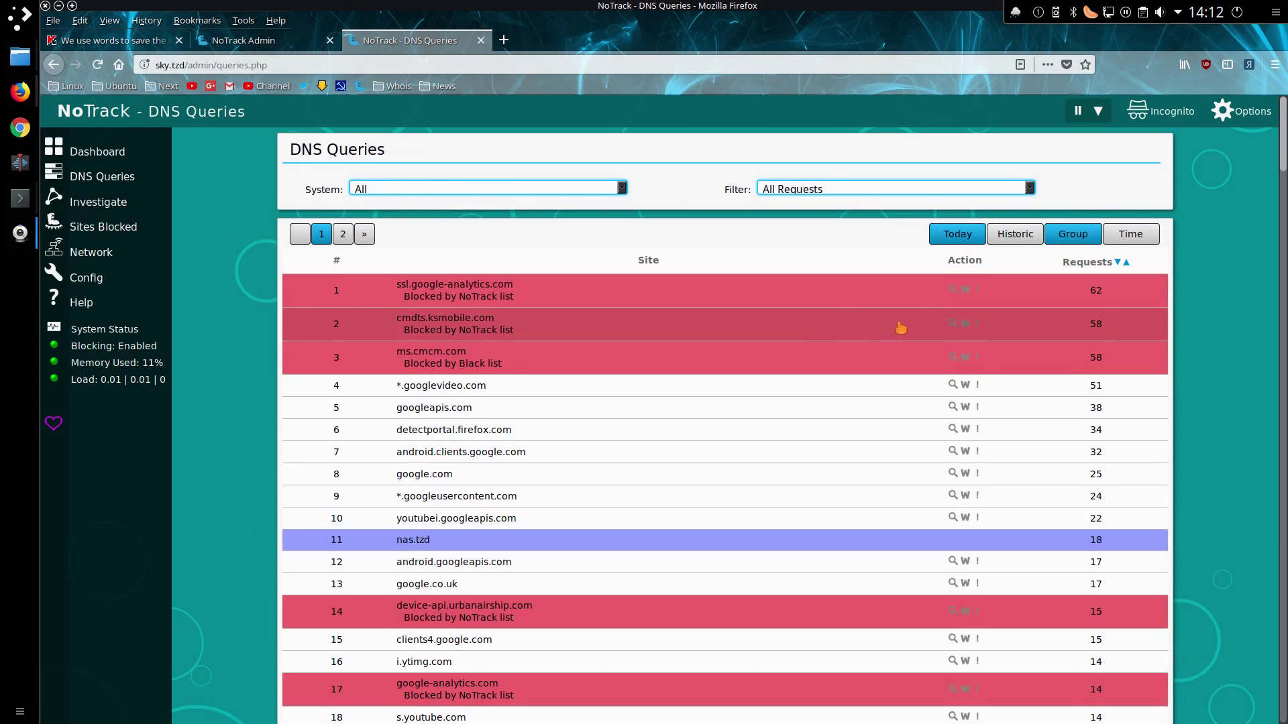
Step: List queries by time and review incoming.telemetry.mozilla.org's domain information and request chart
click(1133, 236)
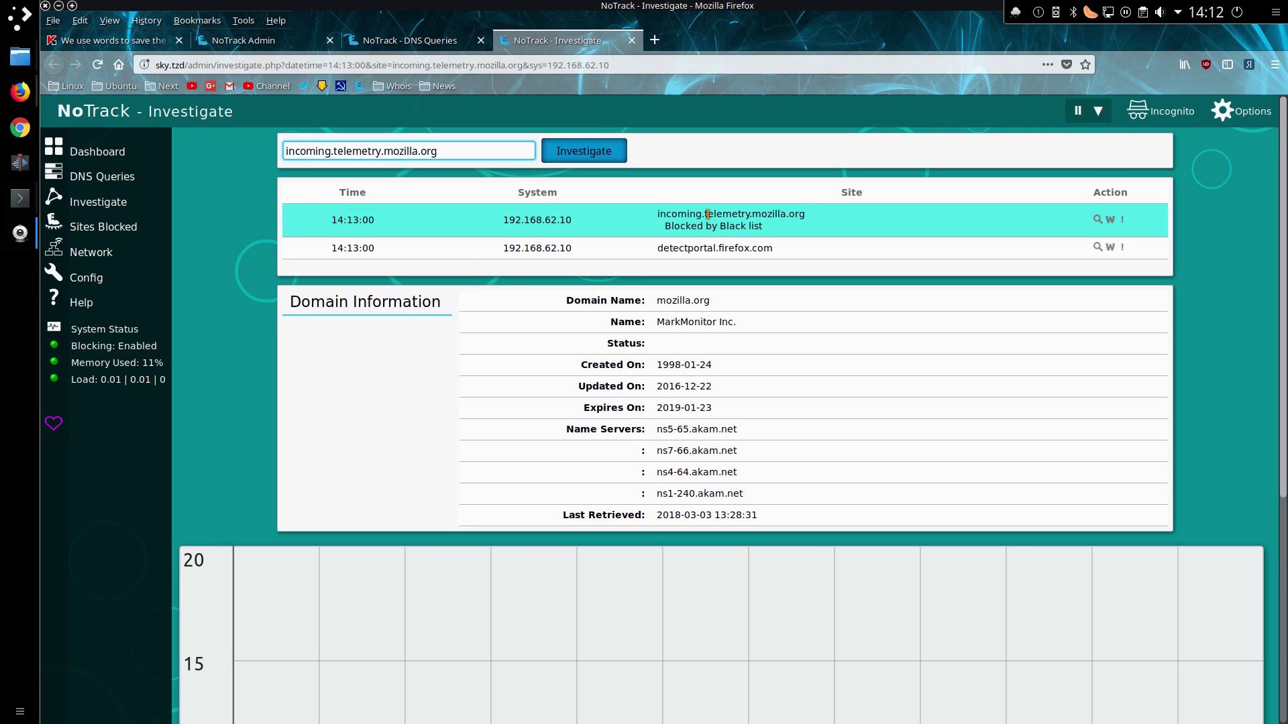
scroll(779, 352, down, 5)
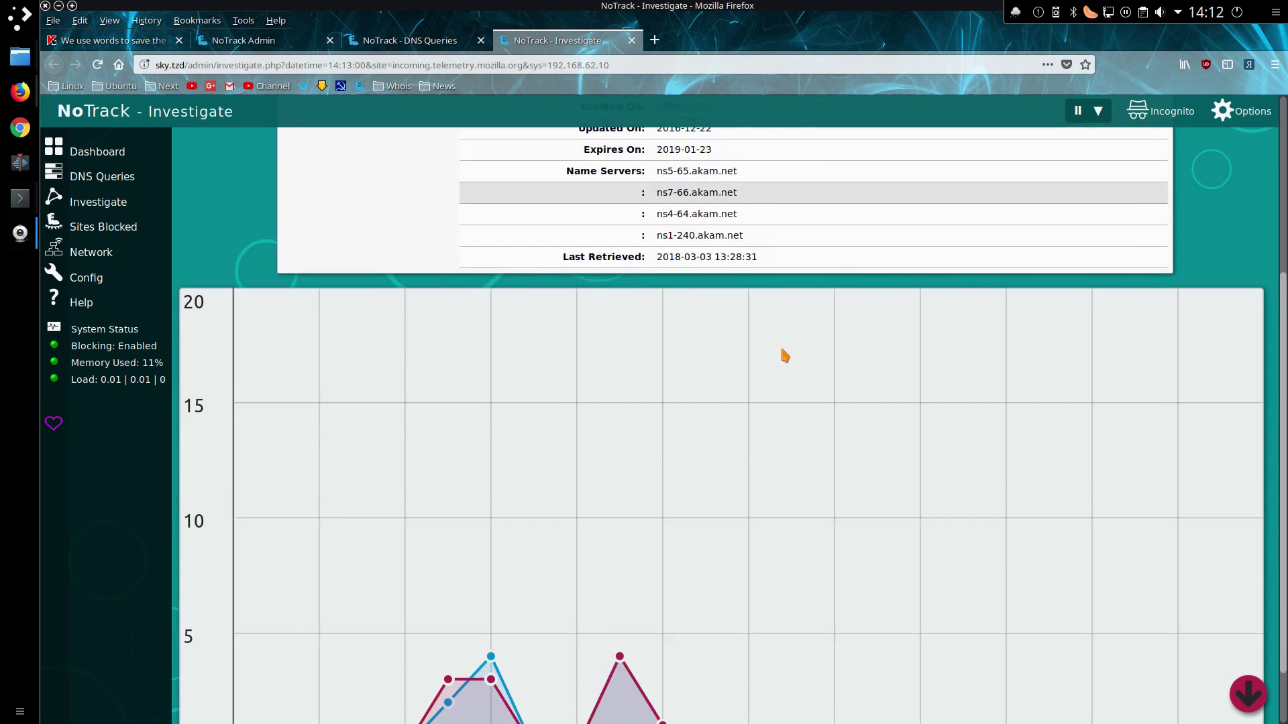
scroll(784, 354, down, 1)
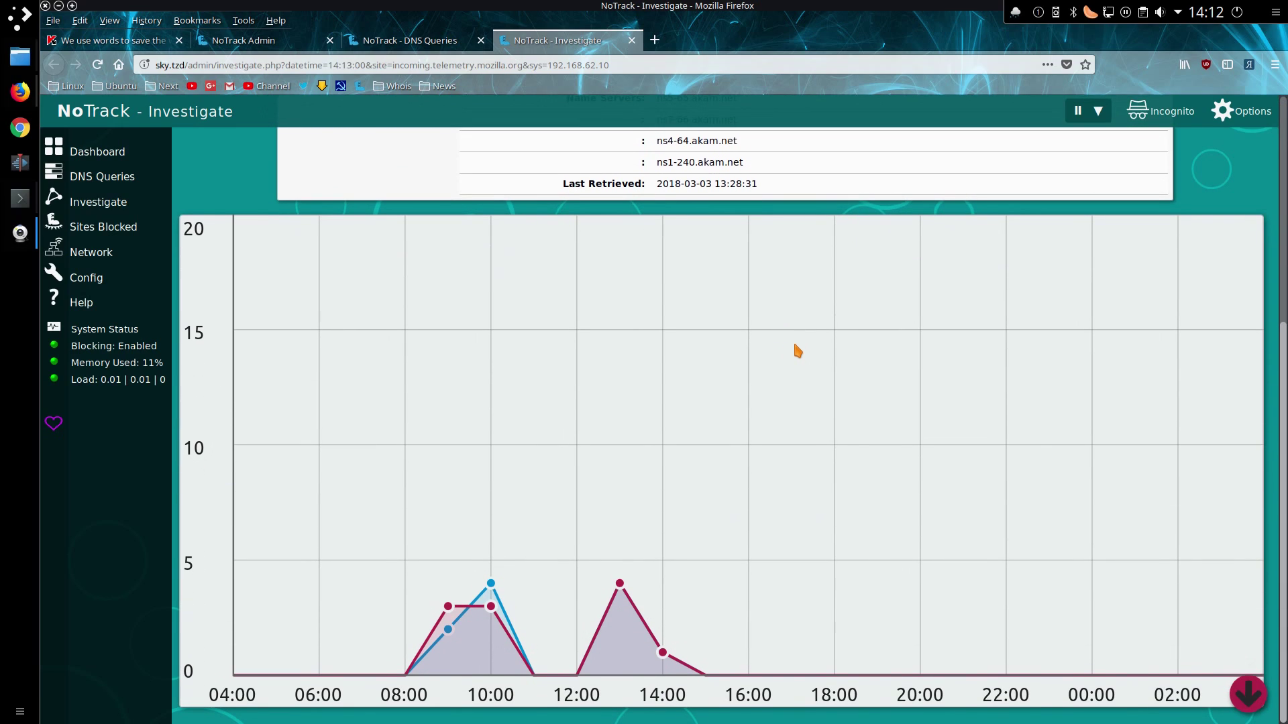
scroll(795, 347, up, 5)
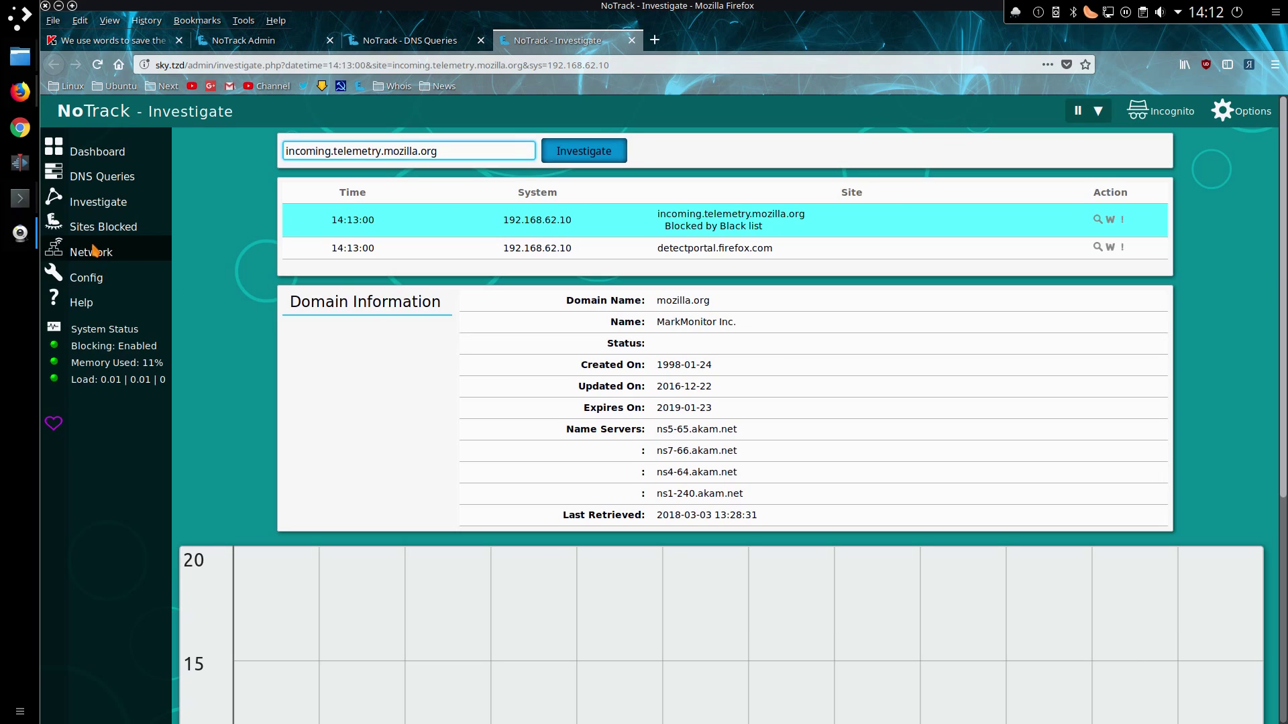
Step: Open Config's Select Block Lists page and scroll down through the lists to Custom Block Lists
click(85, 279)
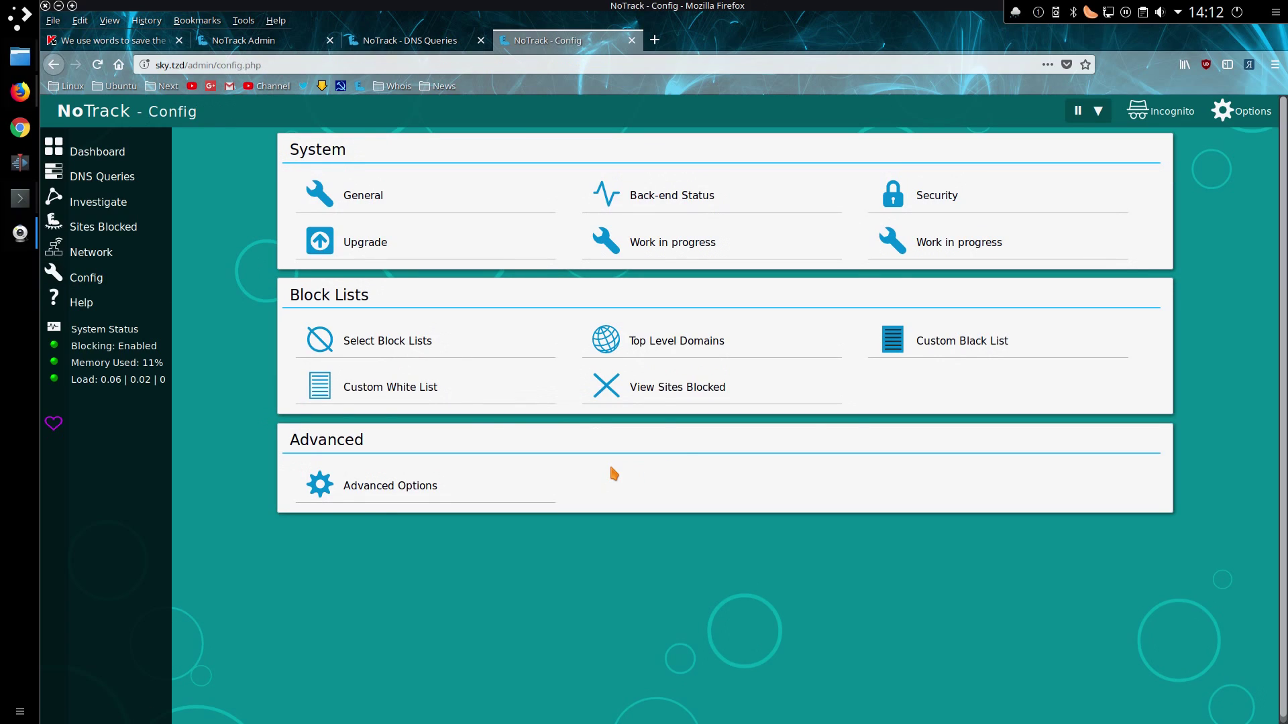
click(420, 343)
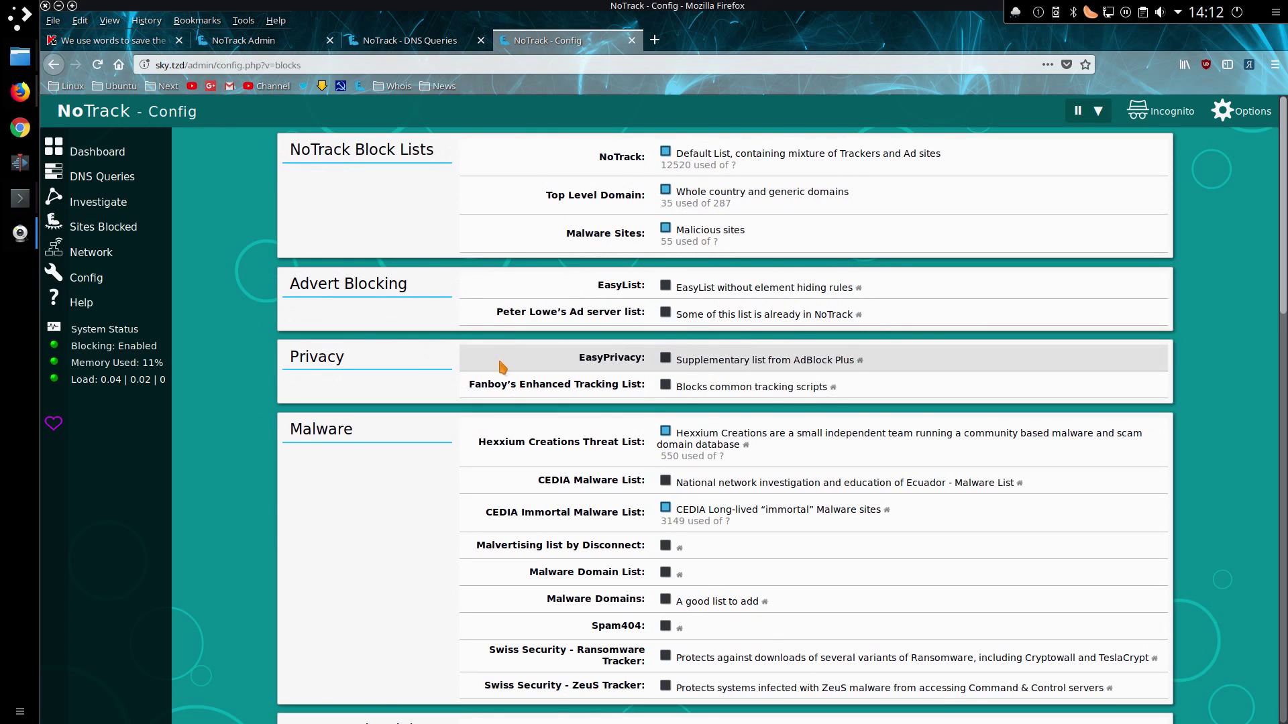
scroll(551, 412, down, 3)
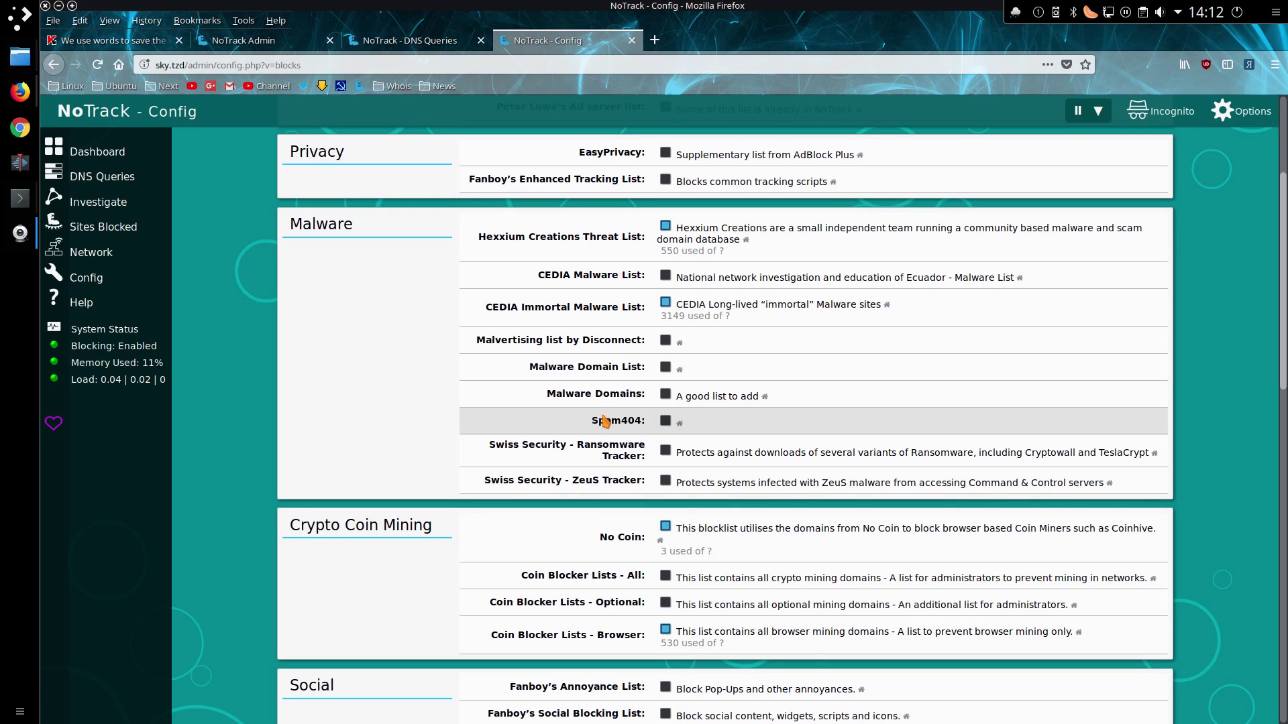
scroll(606, 421, down, 15)
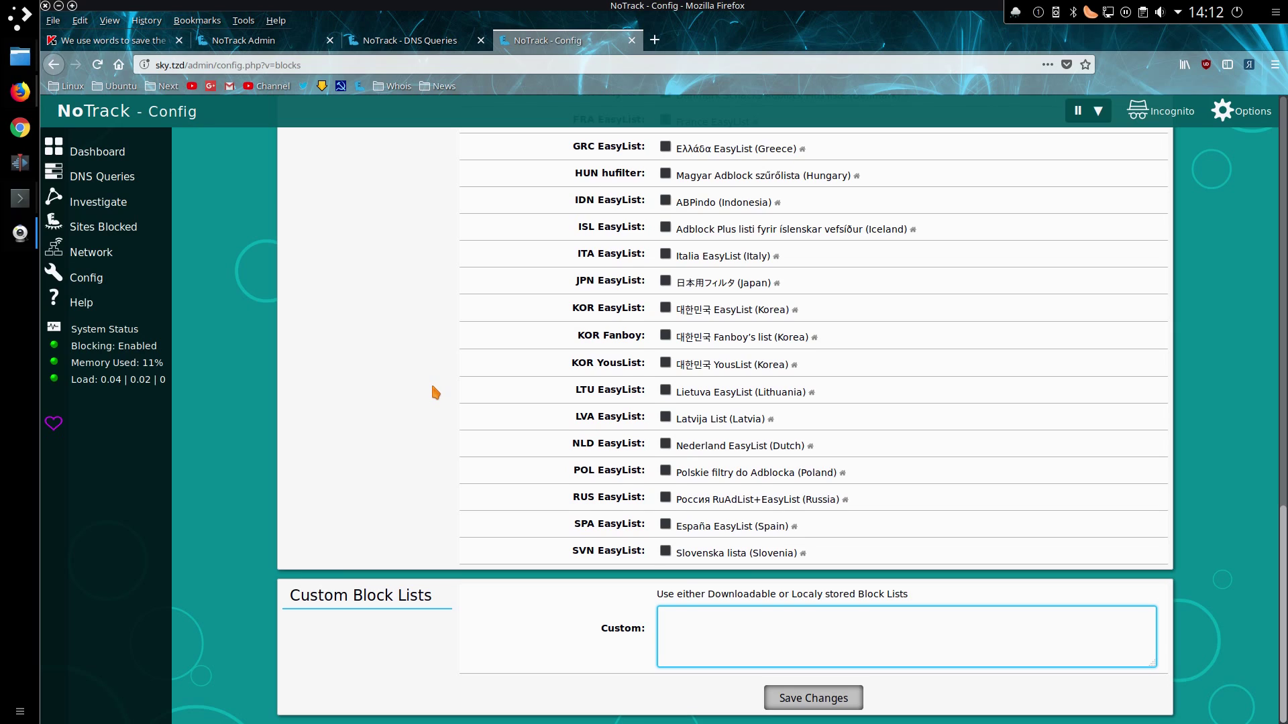
scroll(430, 392, up, 10)
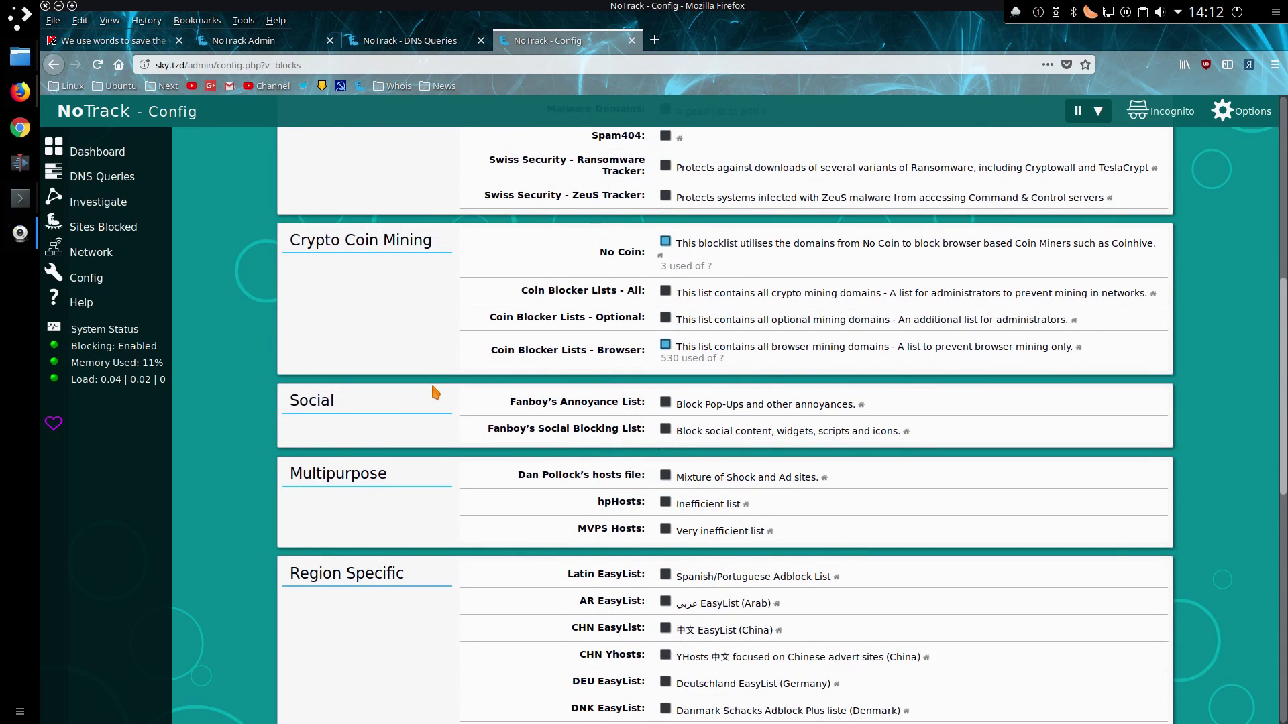
Step: Restore the window size, scroll back up, and return to the NoTrack dashboard
key(super+Down)
scroll(435, 392, up, 10)
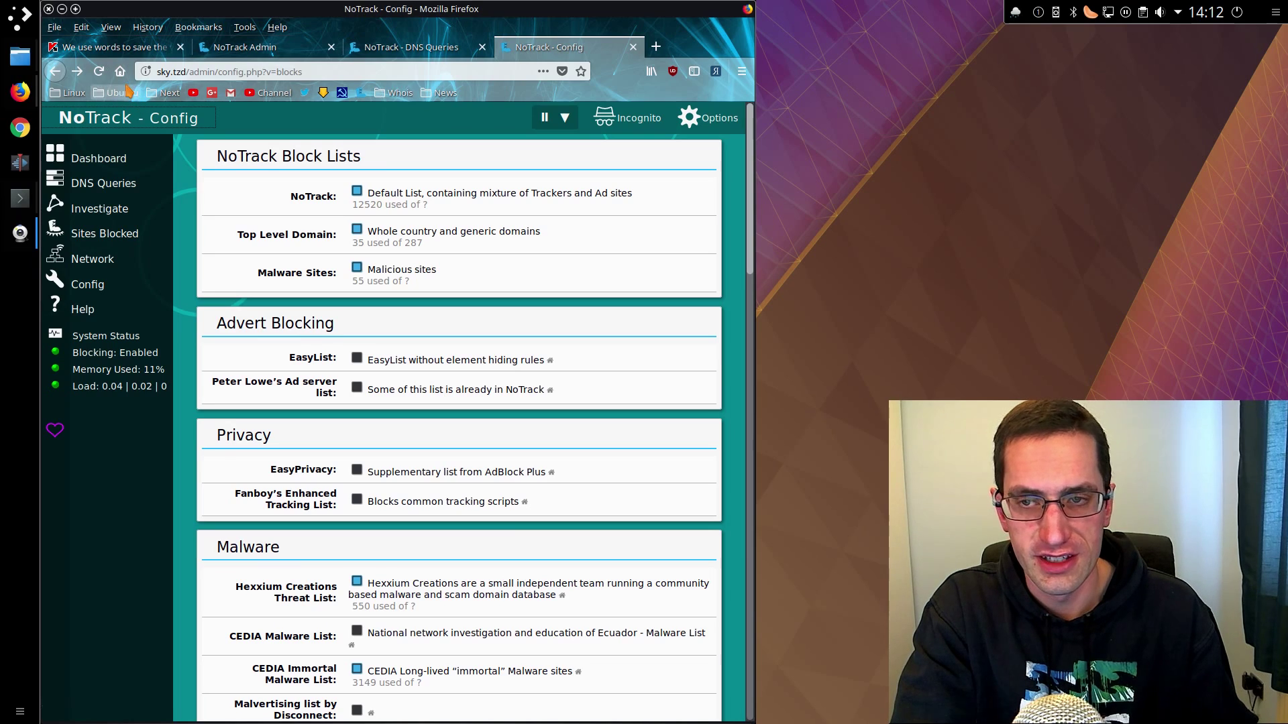
click(127, 117)
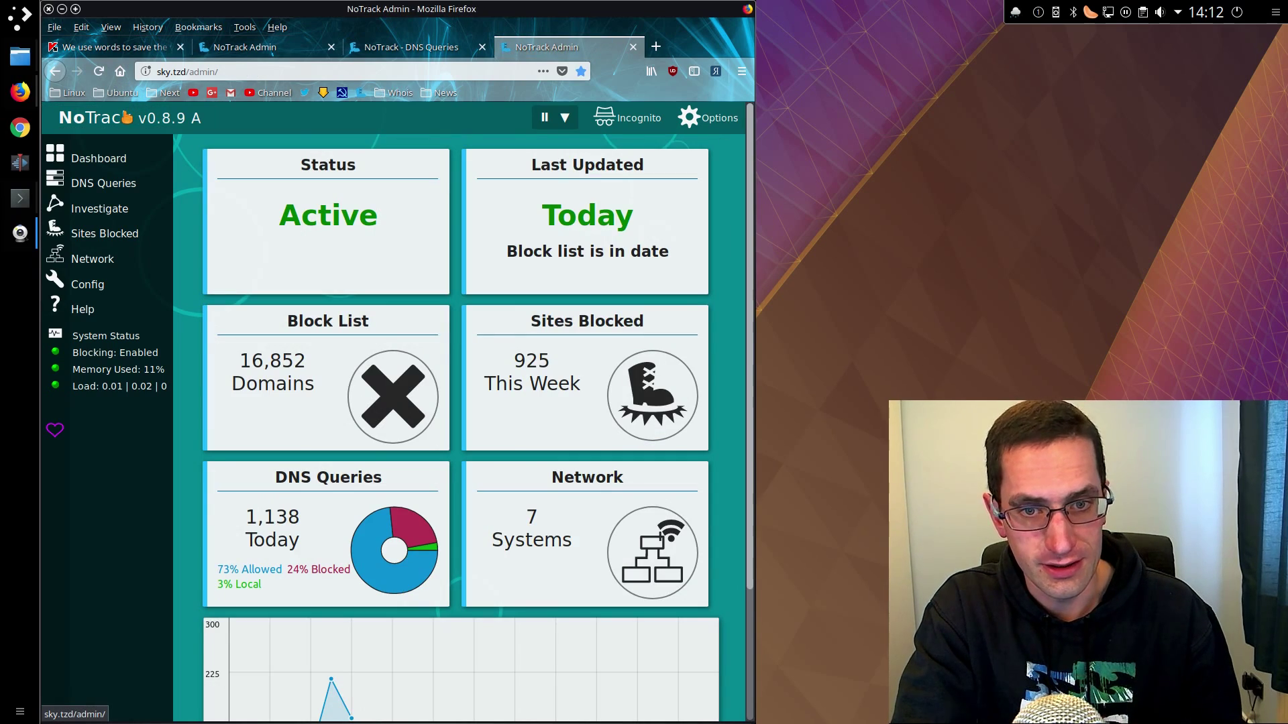